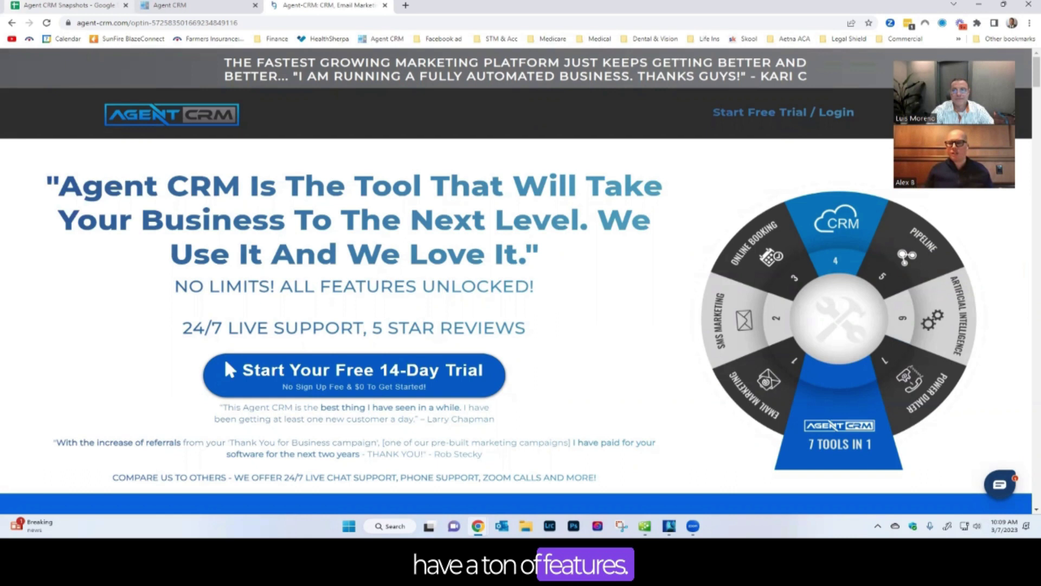
# Review the list of features included with an account on the Agent CRM landing page
pyautogui.scroll(-7, 230, 368)
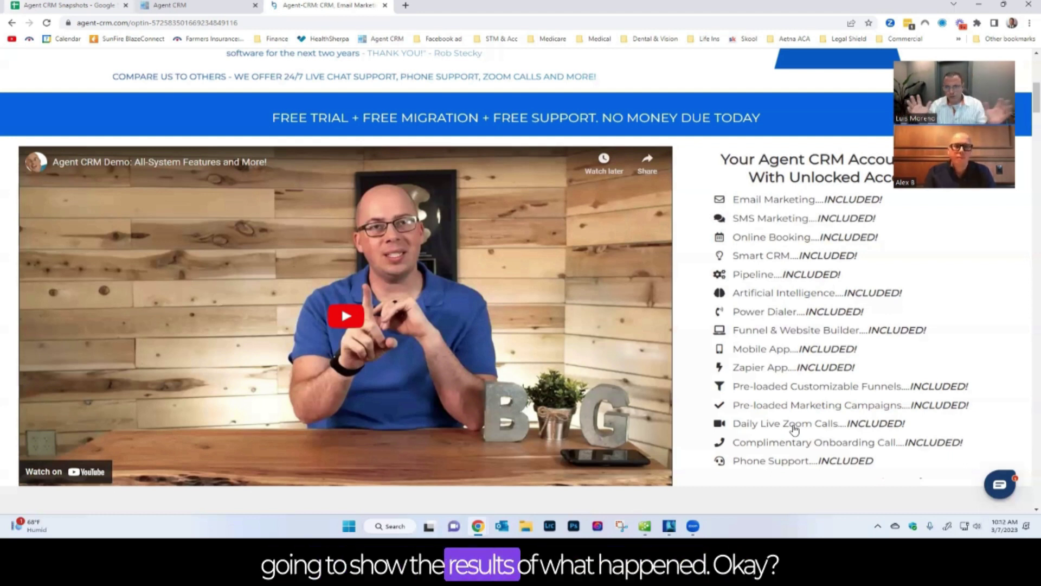
# Switch to the "ACA Workflow For Agents Using Facebook - Simple" workflow and examine its actions from the lead form trigger to SMS Immediate
pyautogui.click(181, 8)
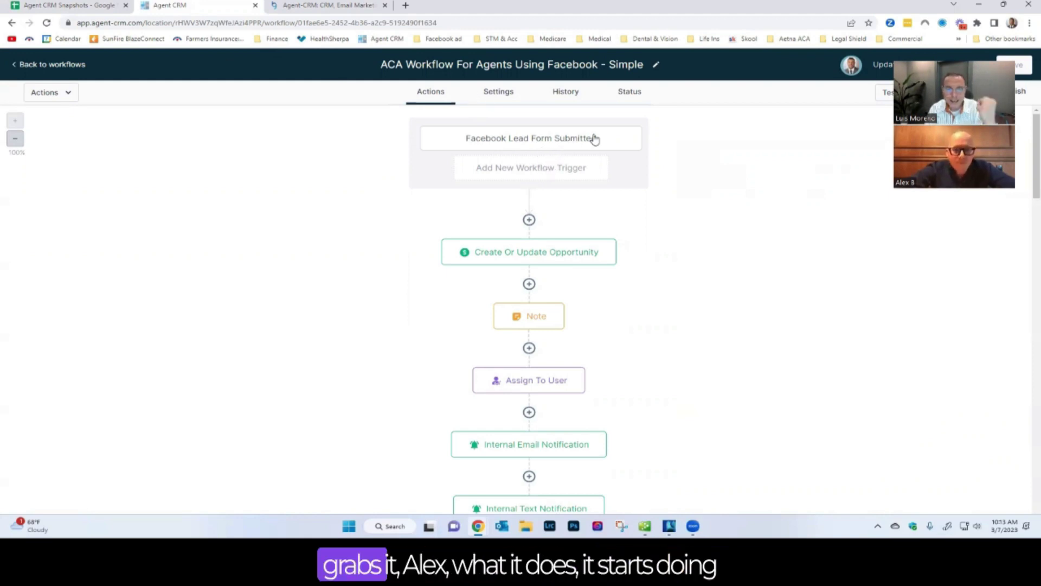
pyautogui.scroll(-1, 621, 167)
pyautogui.scroll(-1, 621, 167)
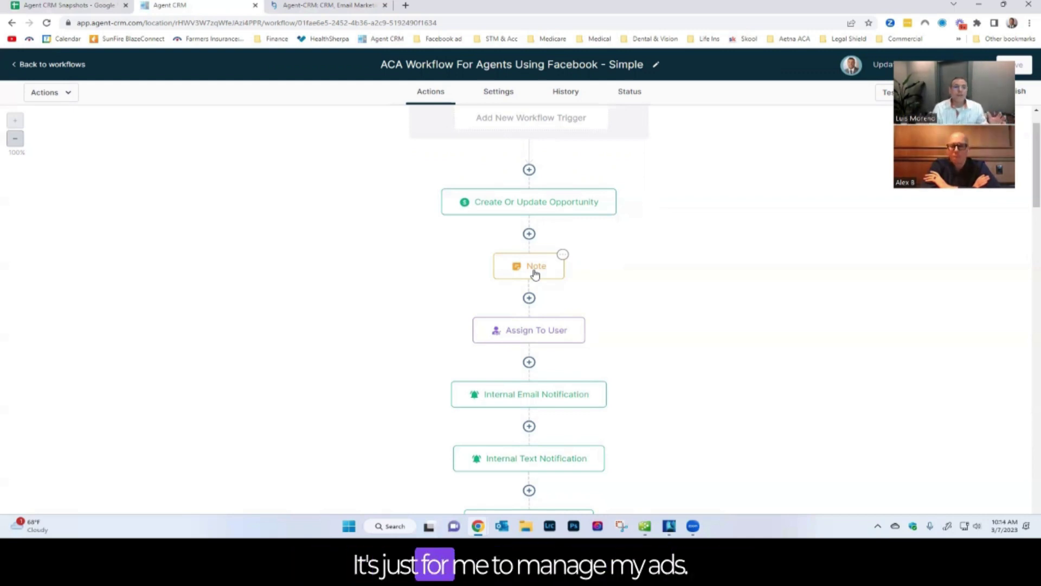
pyautogui.scroll(-2, 535, 274)
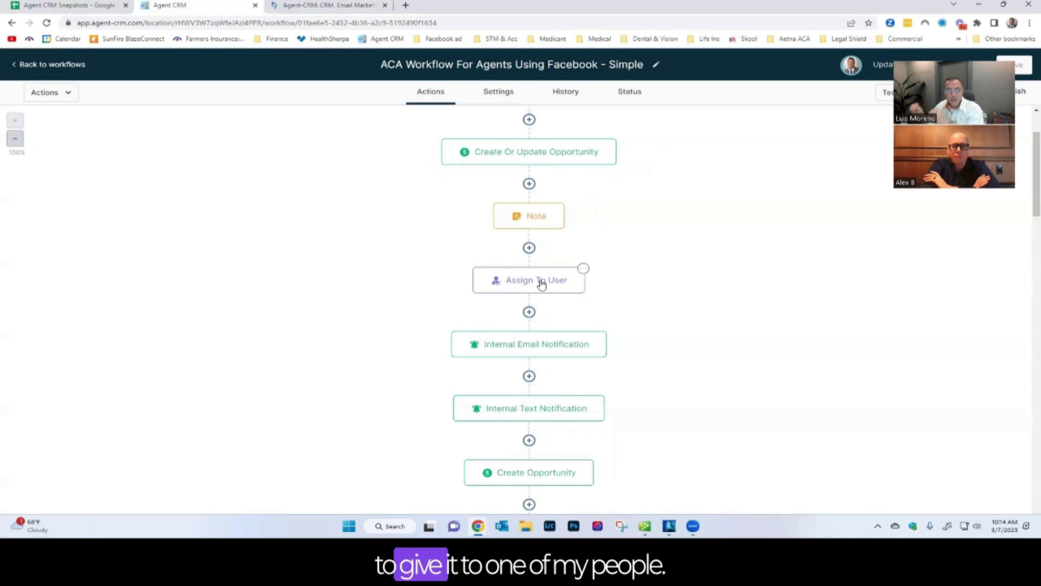
pyautogui.scroll(-1, 575, 298)
pyautogui.scroll(-1, 579, 300)
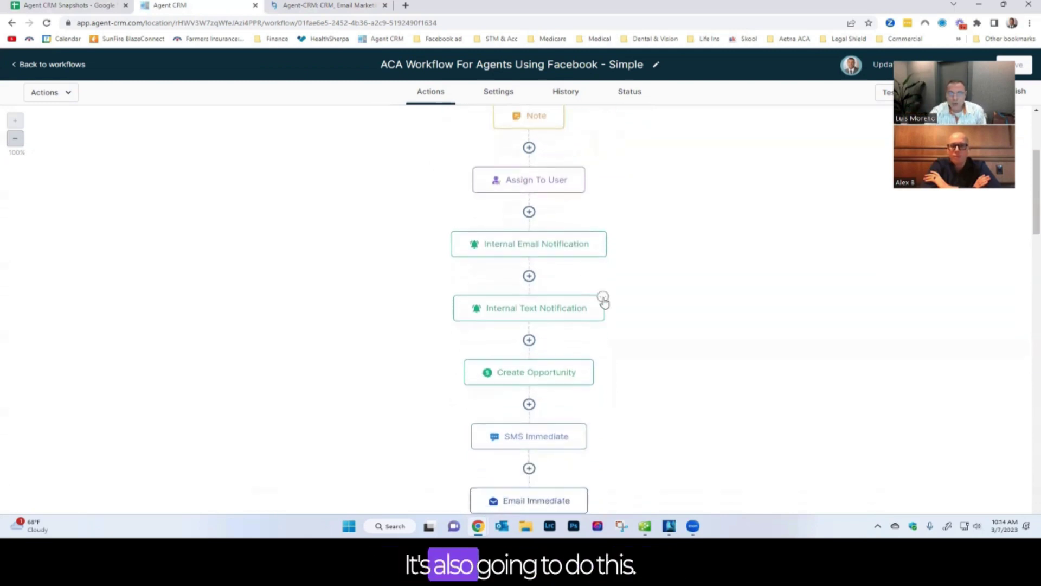
pyautogui.scroll(-1, 648, 292)
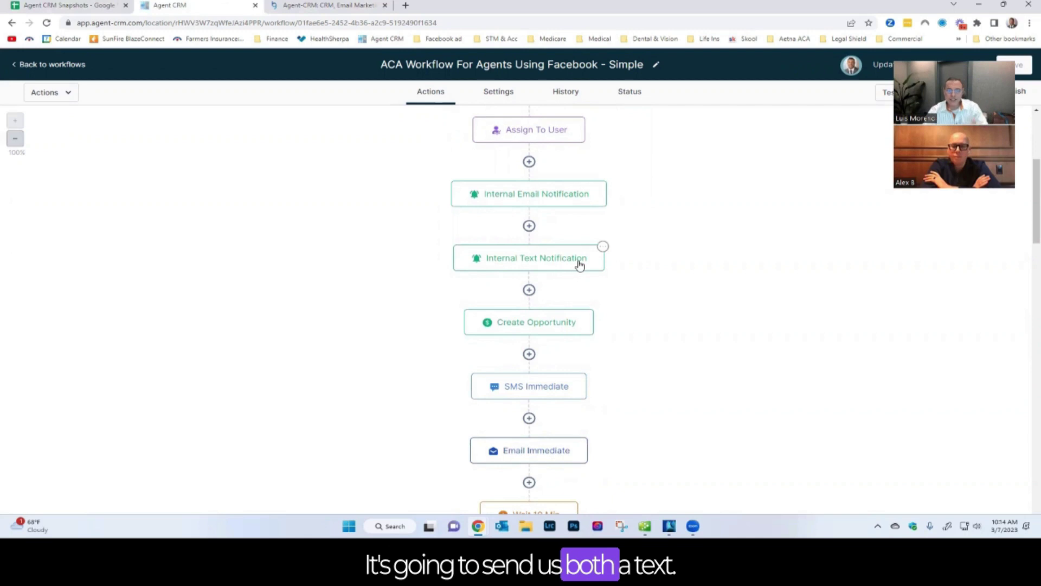
pyautogui.scroll(-1, 579, 264)
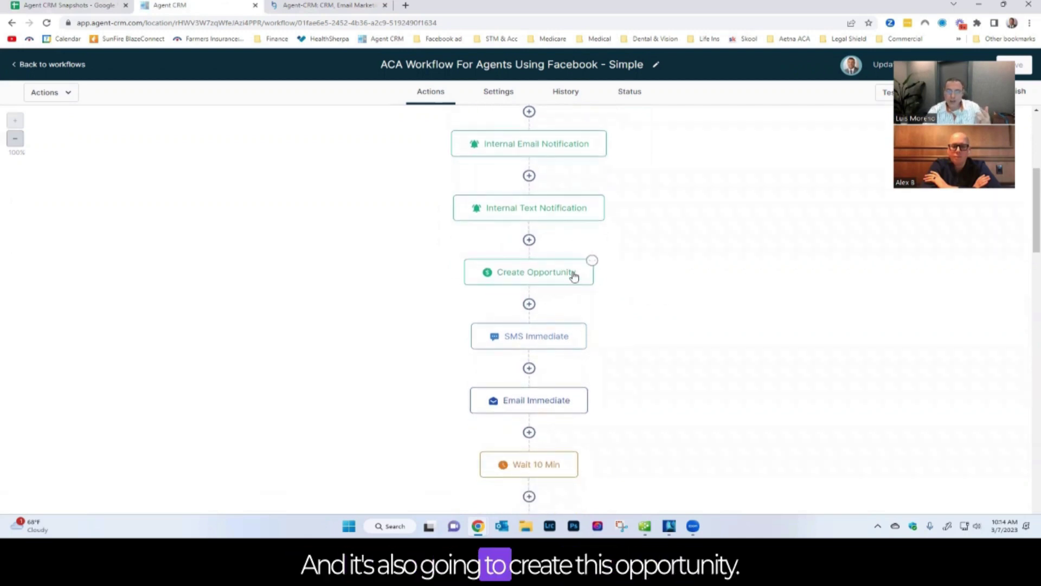
pyautogui.scroll(-1, 590, 296)
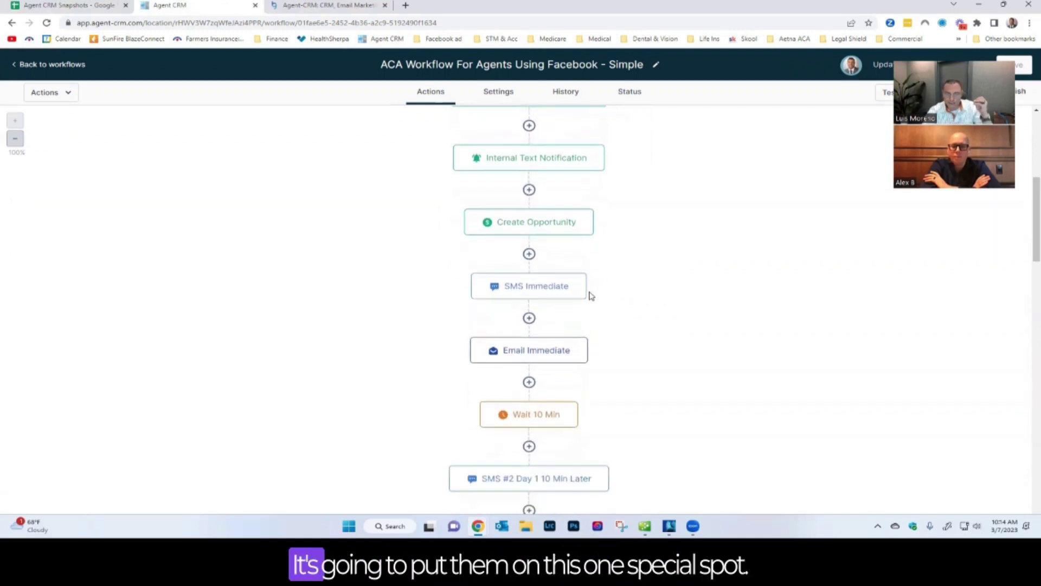
# Open the settings of the workflow's Internal Text Notification action
pyautogui.scroll(1, 596, 292)
pyautogui.scroll(1, 600, 293)
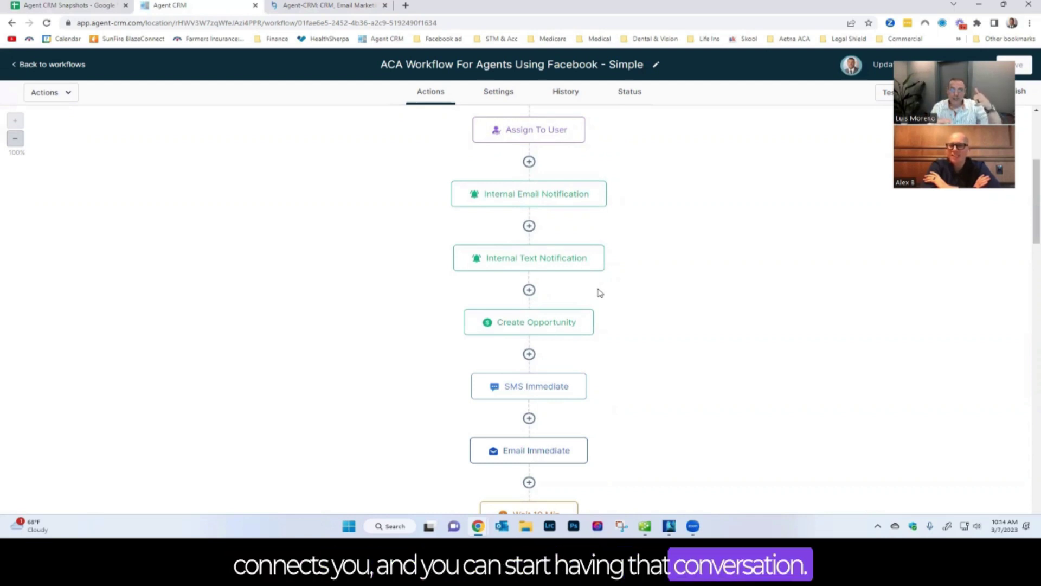
pyautogui.click(531, 265)
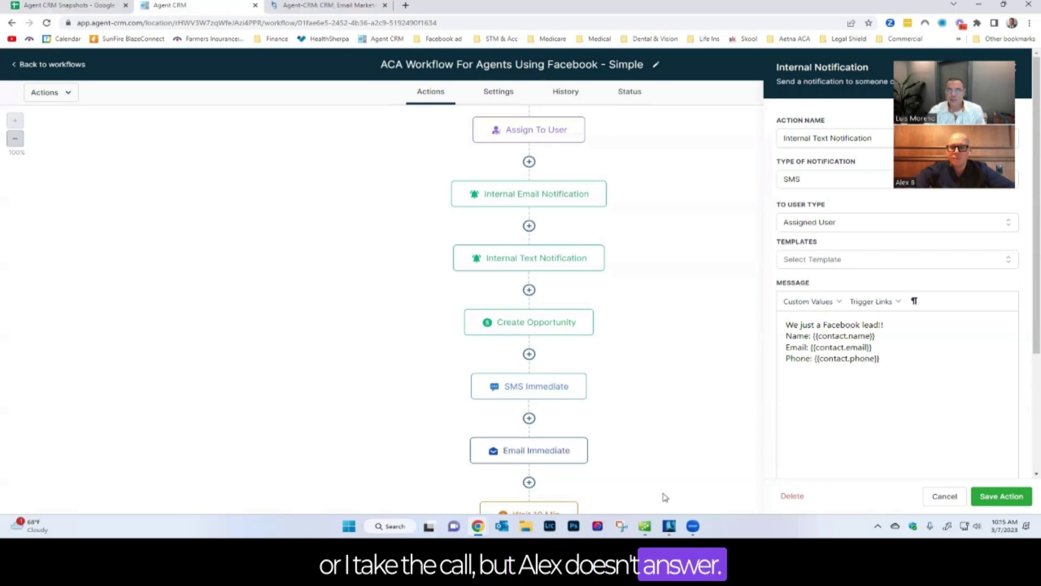
# Examine the workflow's follow-up sequence of SMS, email and wait actions from SMS Immediate through the Day 7 messages and beyond
pyautogui.scroll(-2, 670, 317)
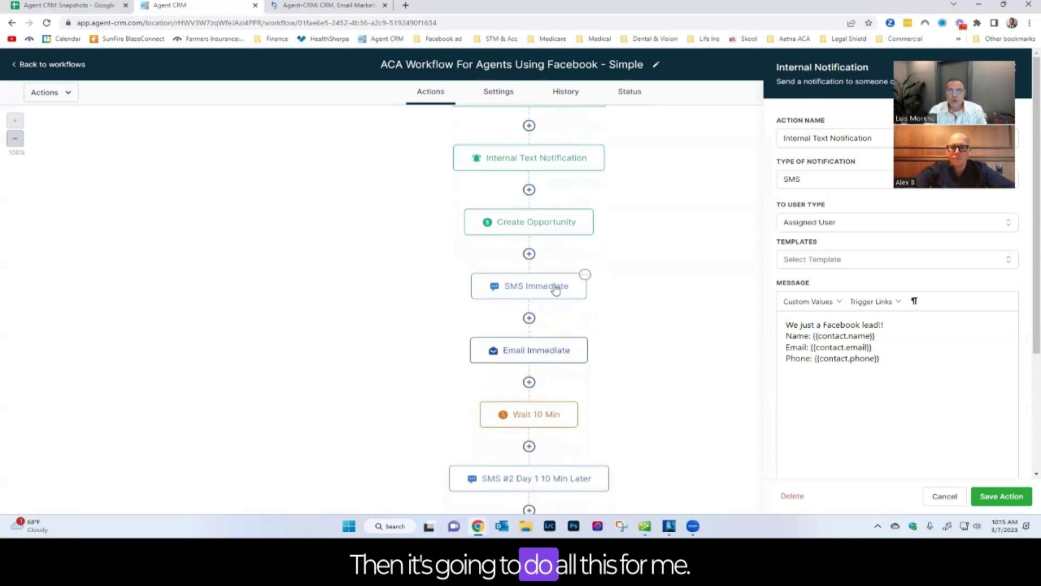
pyautogui.scroll(-2, 590, 347)
pyautogui.scroll(1, 592, 360)
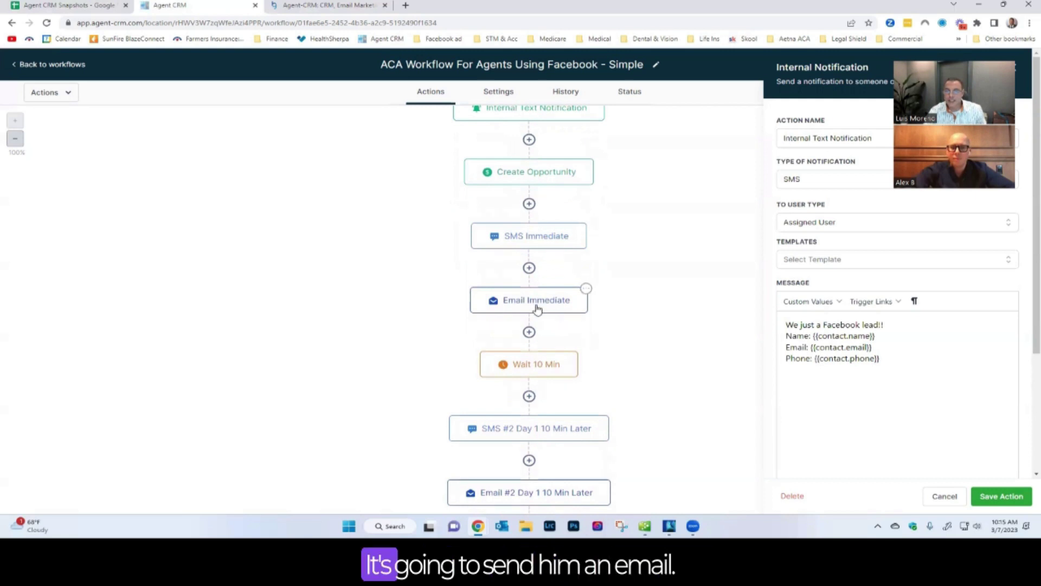
pyautogui.scroll(-1, 537, 308)
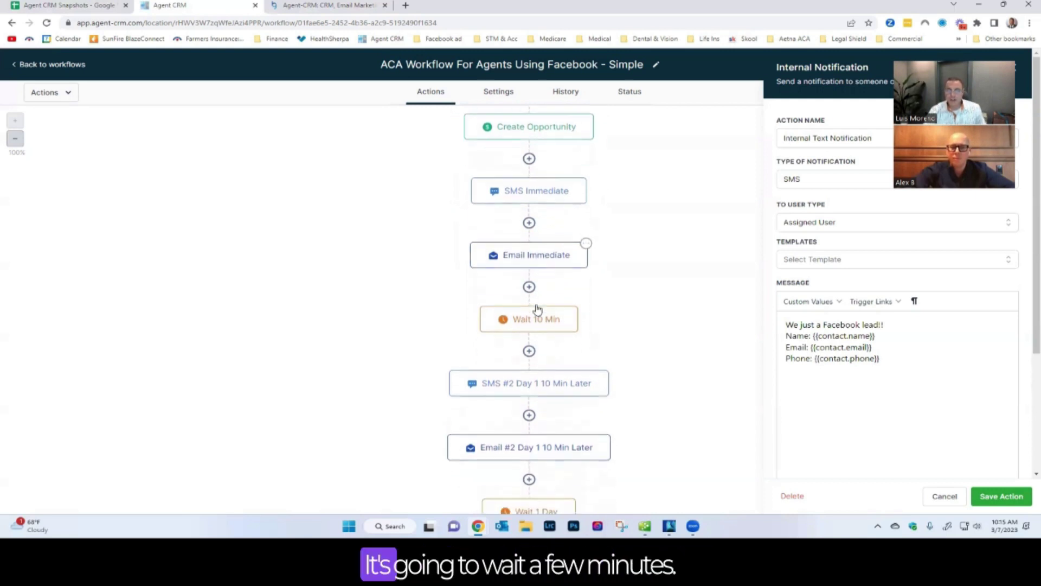
pyautogui.scroll(-1, 660, 363)
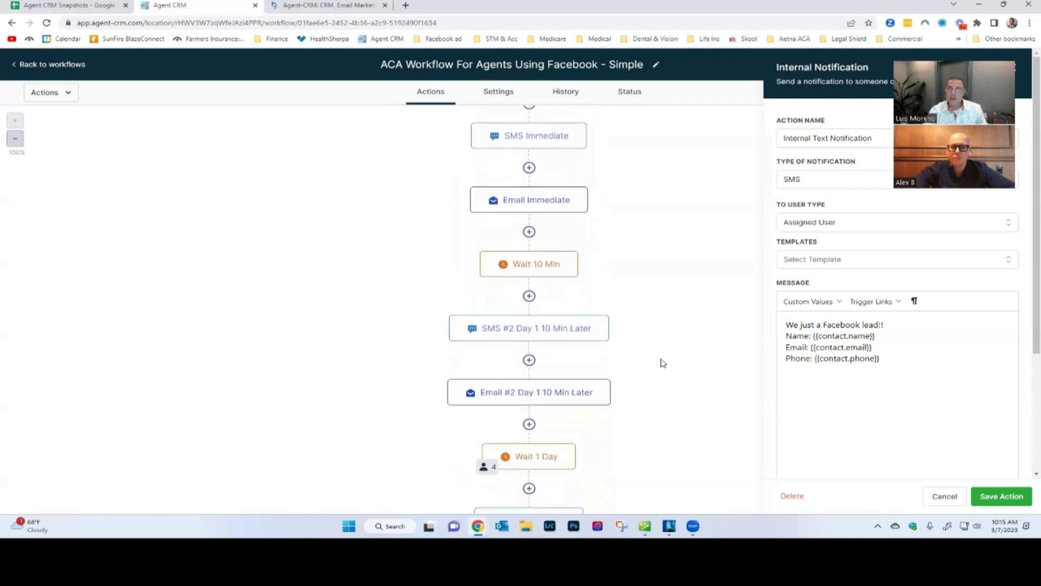
pyautogui.scroll(-2, 569, 332)
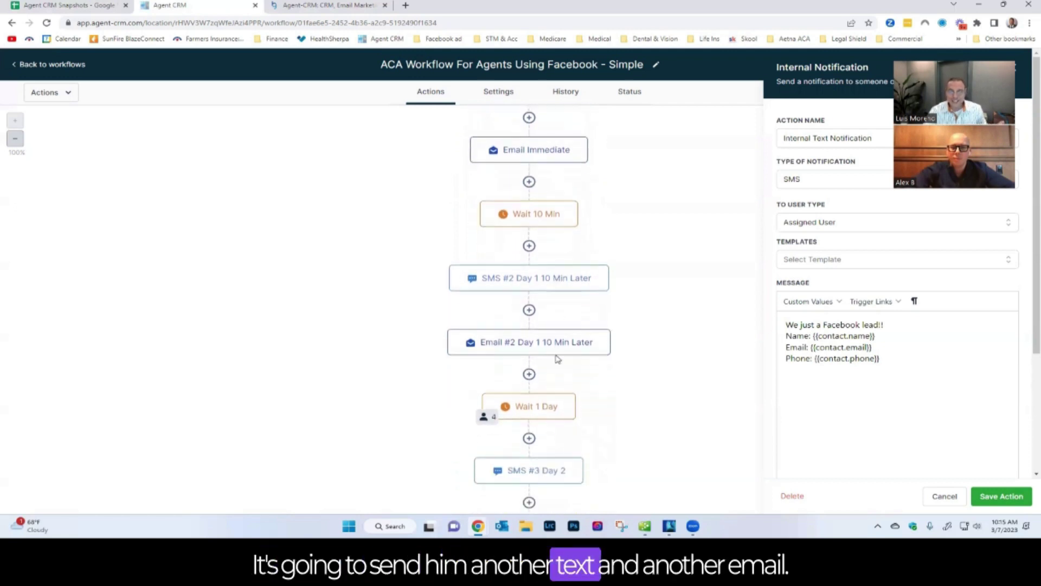
pyautogui.scroll(-5, 614, 271)
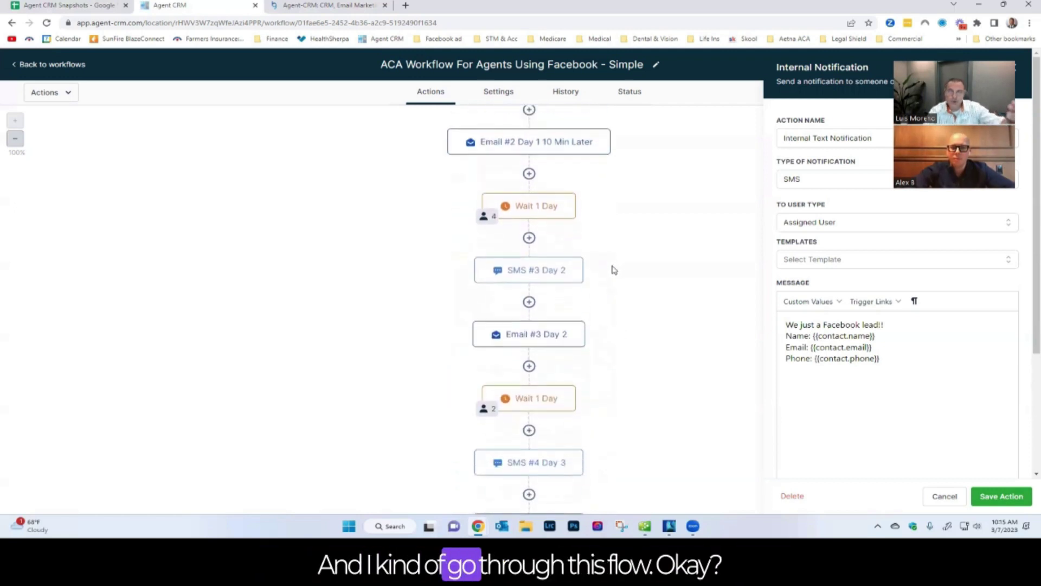
pyautogui.scroll(-8, 614, 274)
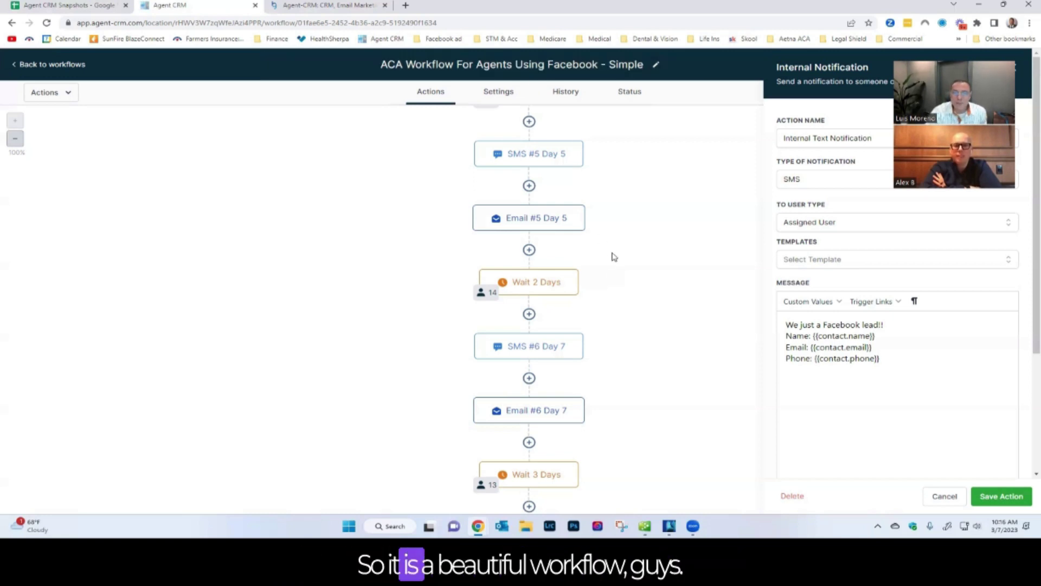
pyautogui.scroll(-5, 615, 261)
pyautogui.scroll(5, 617, 263)
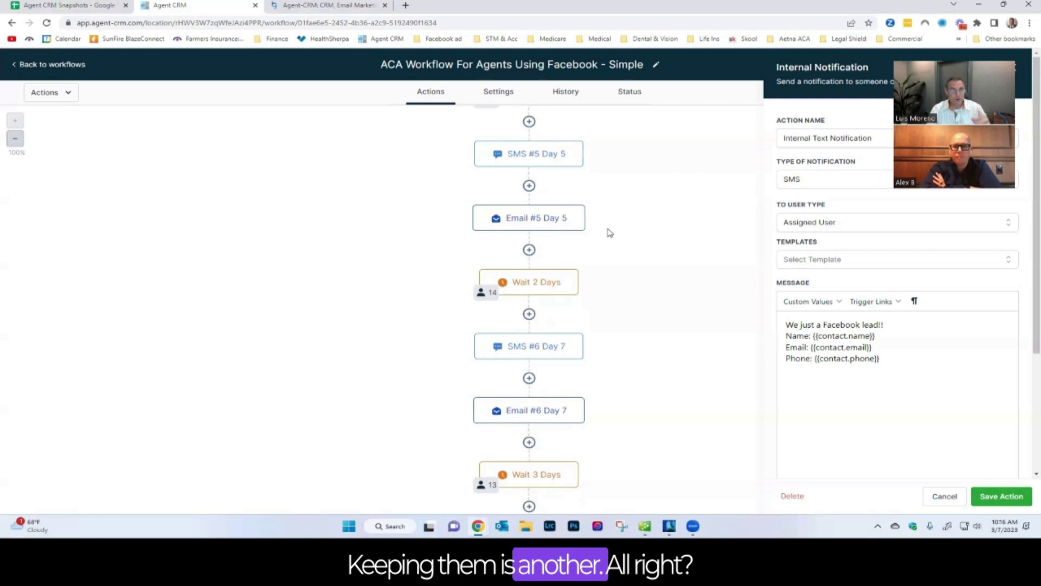
# Switch to the Agent CRM Snapshots spreadsheet in Google Sheets and review its Tags and Opportunities (Pipeline) sections
pyautogui.click(111, 6)
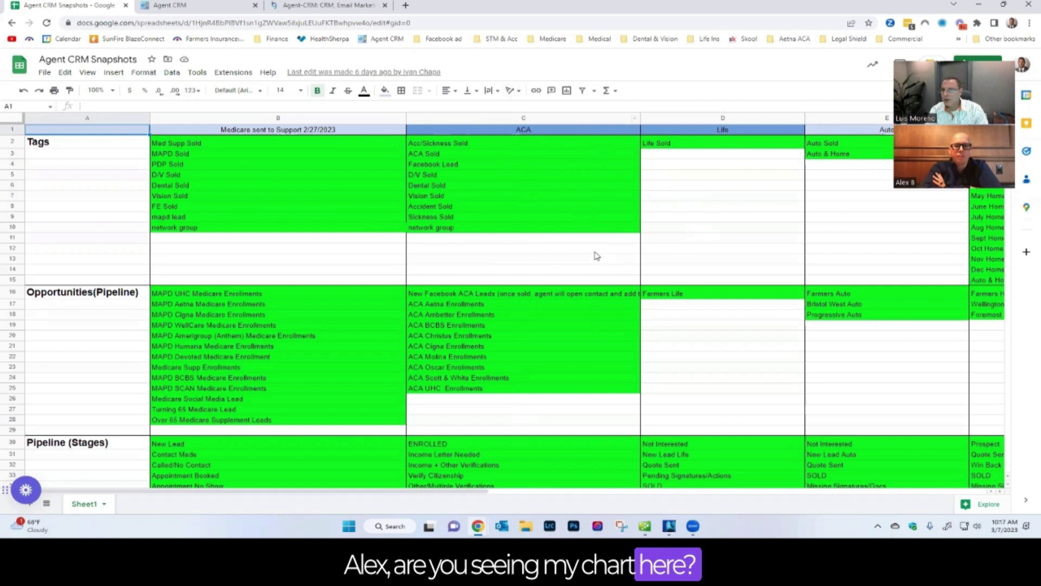
pyautogui.scroll(-2, 595, 260)
pyautogui.scroll(2, 593, 258)
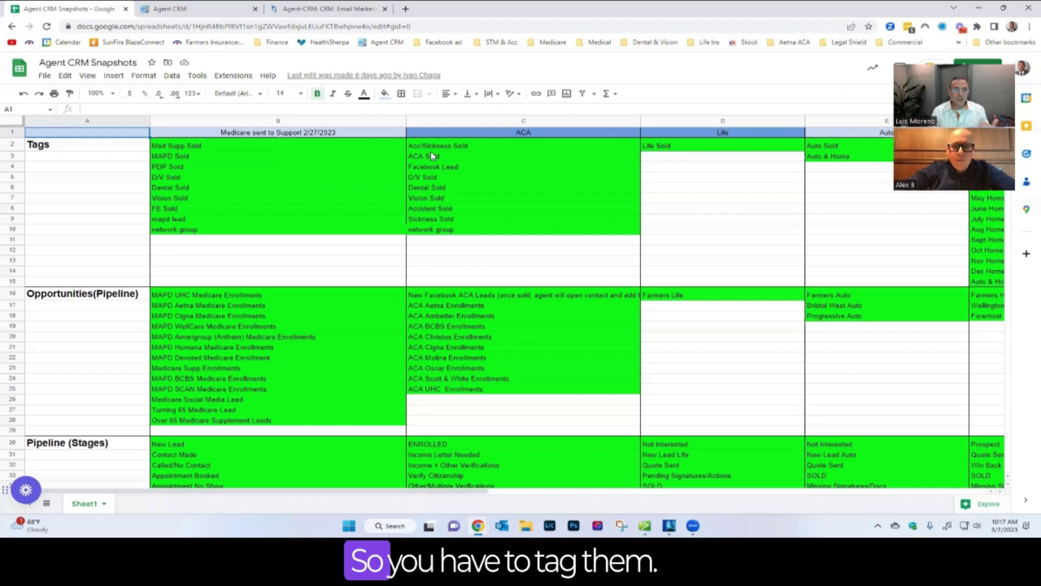
pyautogui.scroll(-3, 547, 266)
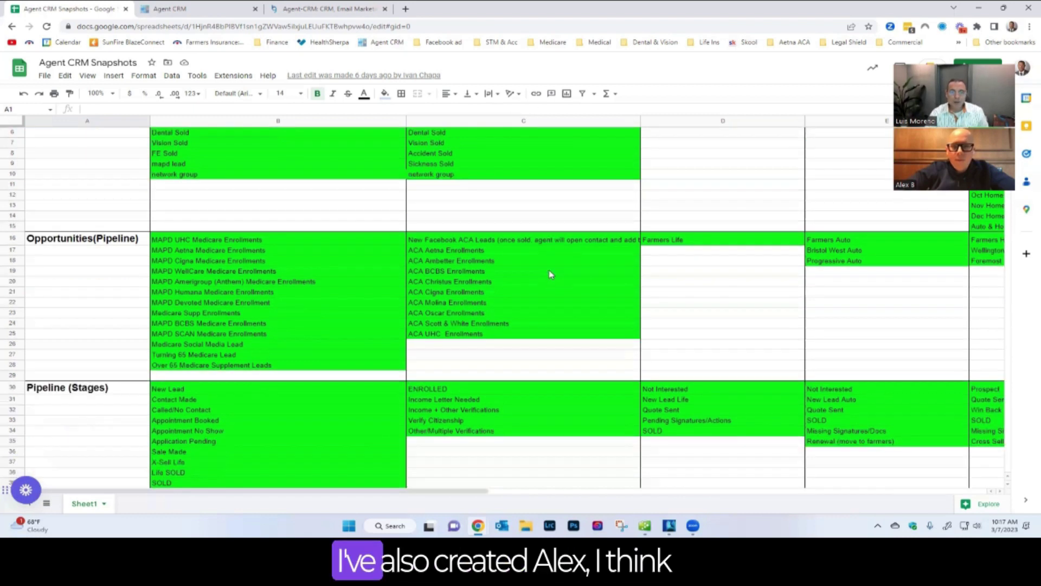
pyautogui.scroll(3, 542, 291)
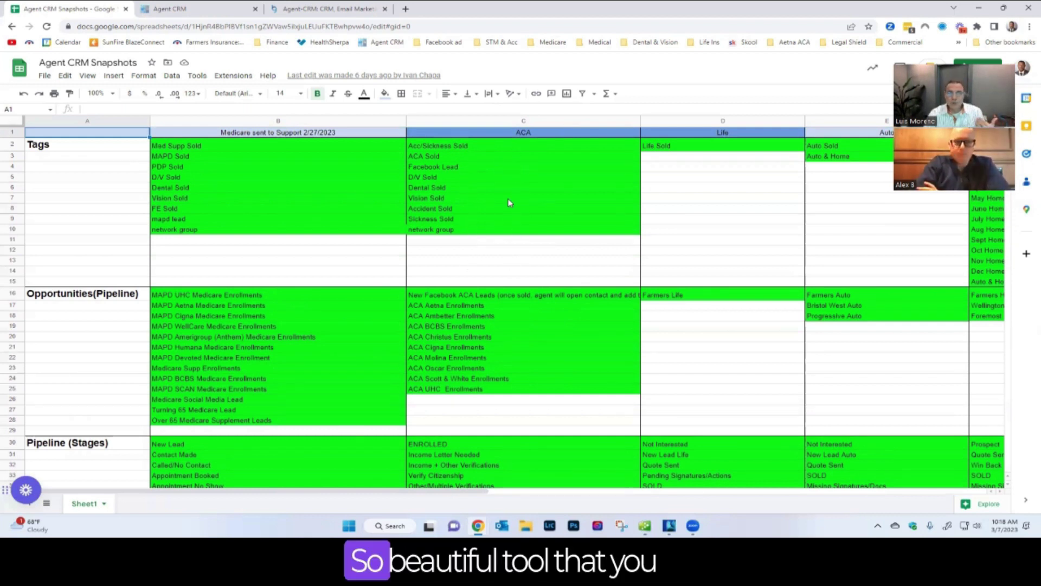
# Review the spreadsheet's Pipeline (Stages) and Templates (Email & SMS) sections across the insurance lines
pyautogui.scroll(-5, 508, 197)
pyautogui.scroll(-1, 508, 237)
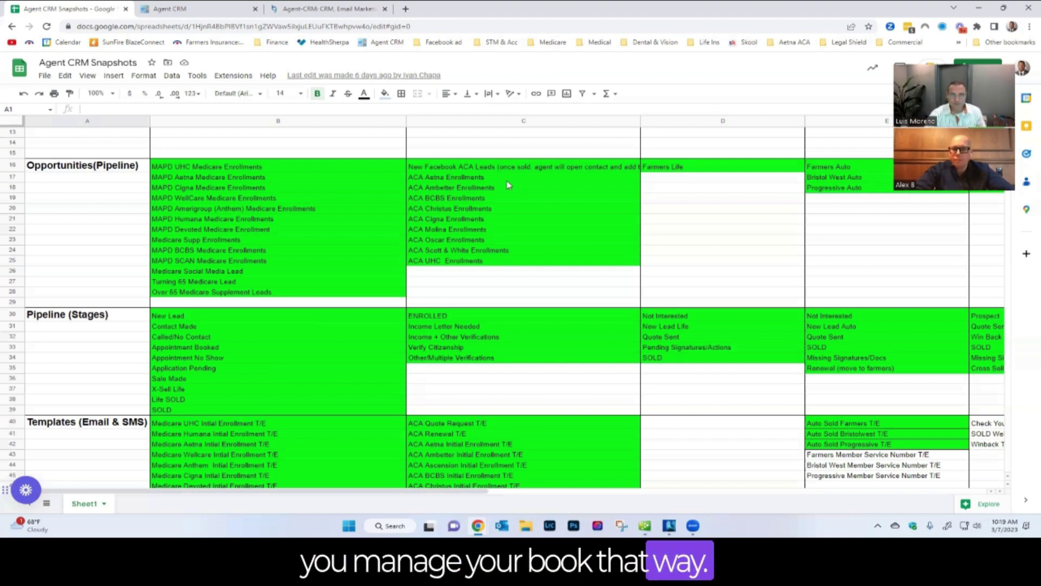
pyautogui.scroll(-4, 551, 244)
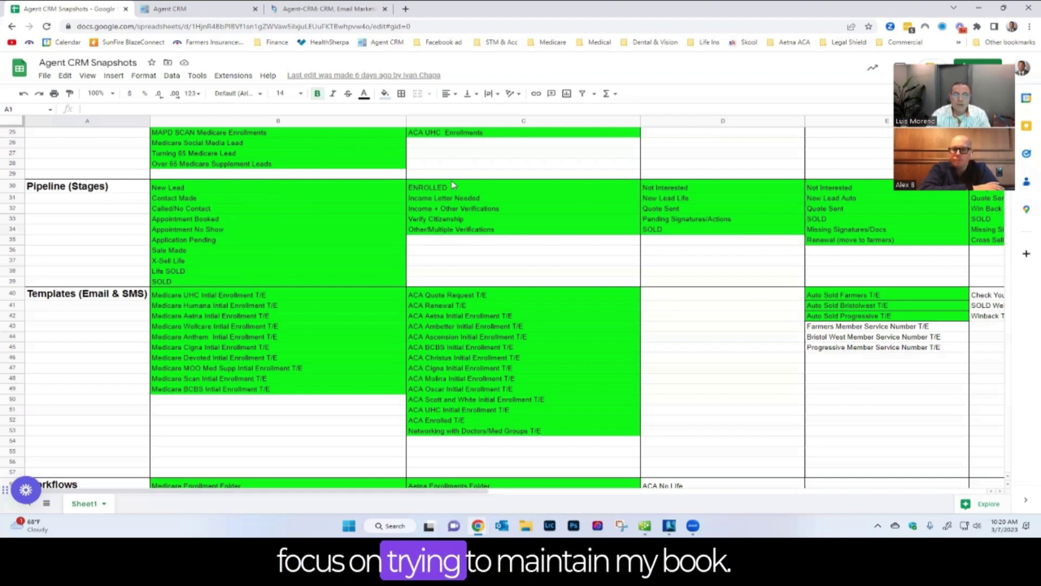
pyautogui.scroll(-3, 451, 222)
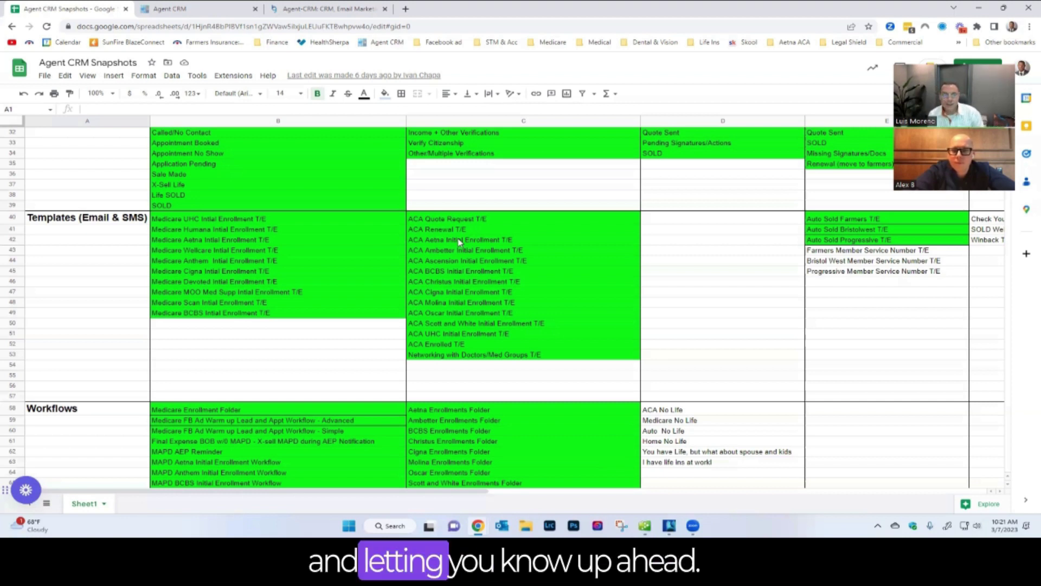
# Examine the Workflows section of the spreadsheet, including the Medicare, ACA and Life workflow entries
pyautogui.scroll(-3, 521, 312)
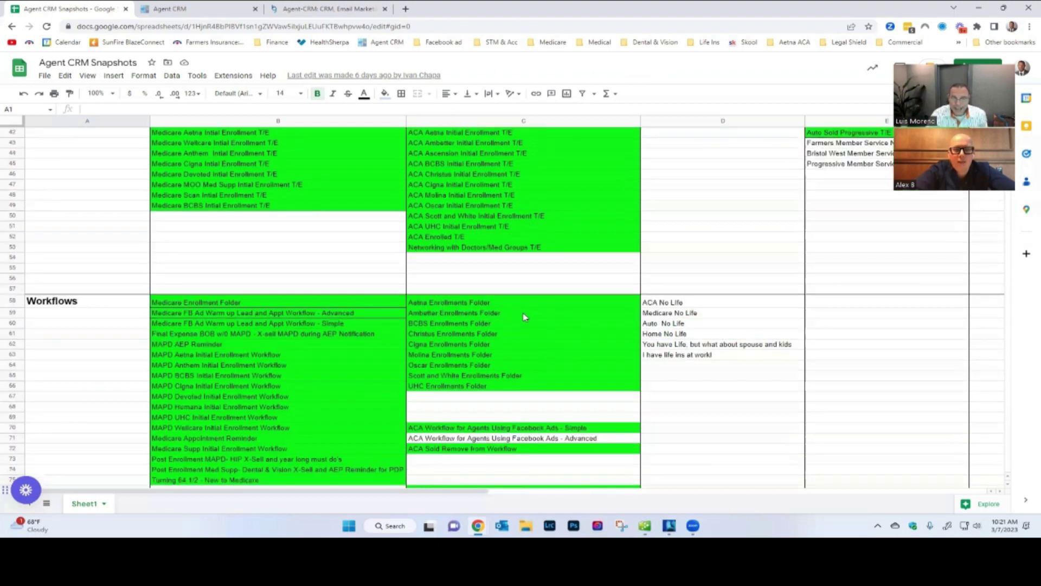
pyautogui.scroll(-5, 525, 316)
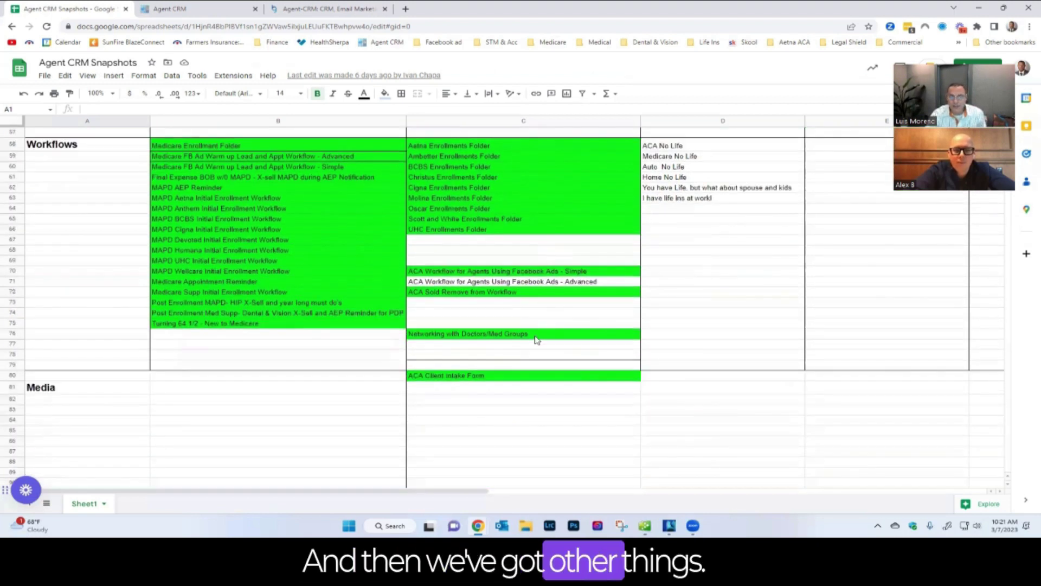
pyautogui.scroll(3, 536, 340)
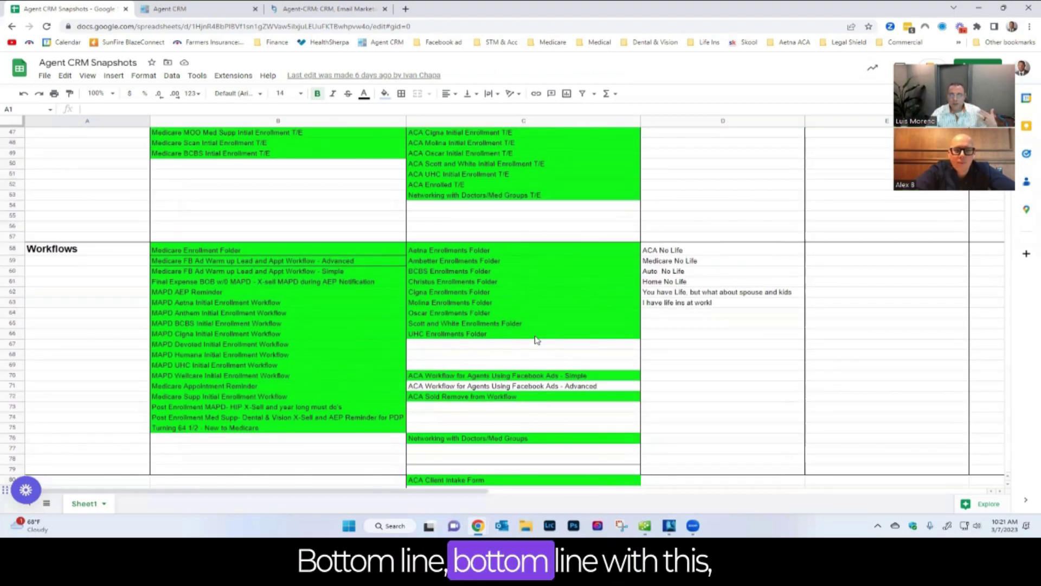
pyautogui.scroll(2, 538, 205)
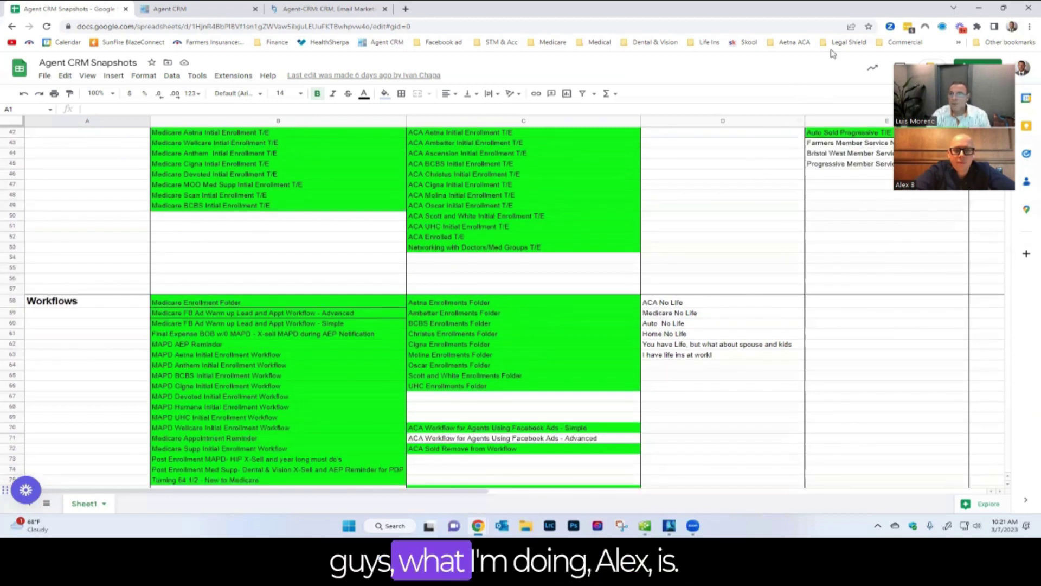